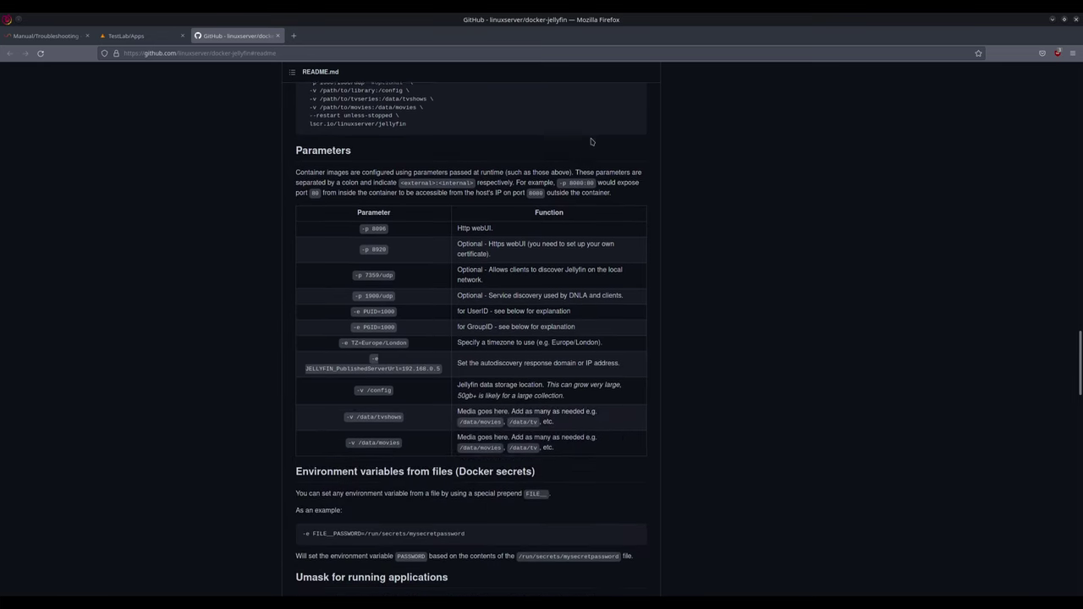
Examine the Parameters table in the docker-jellyfin README, covering the port, PUID and /config entries
double_click(302, 117)
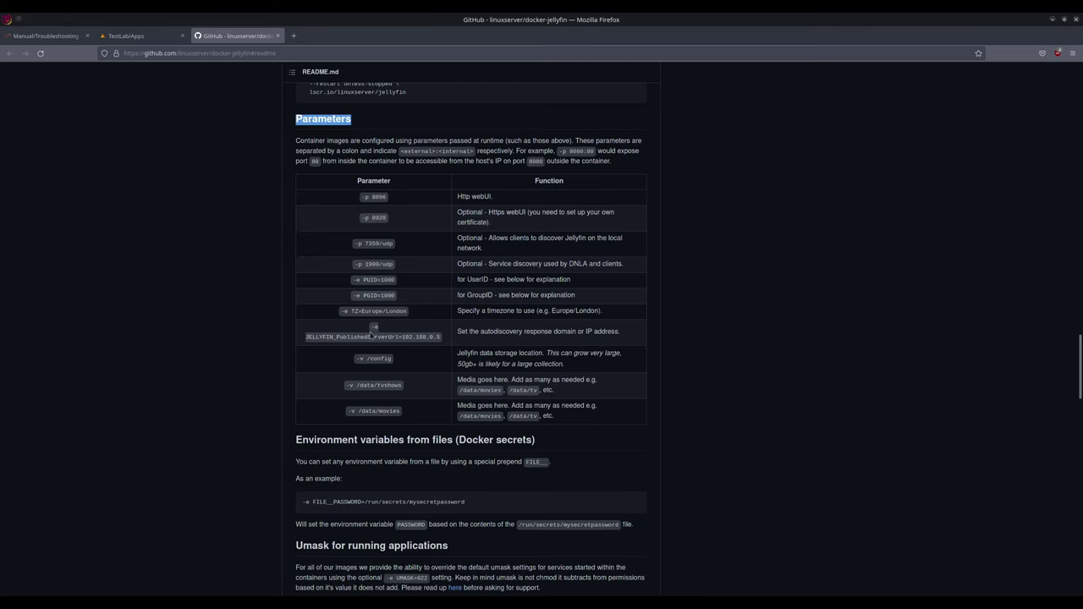
click(362, 196)
drag(362, 197, 374, 196)
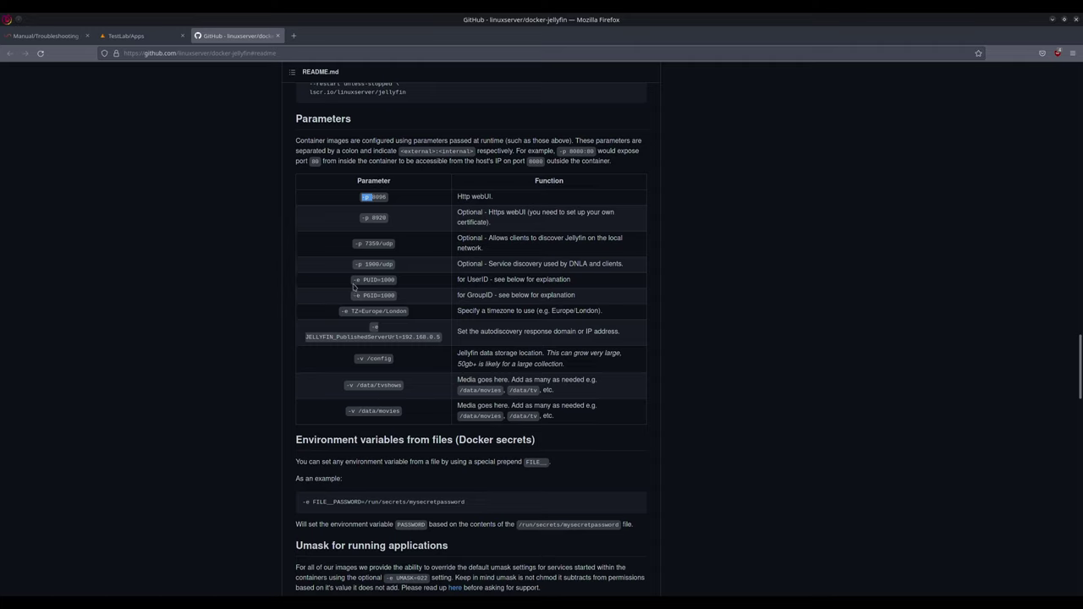
drag(352, 279, 368, 288)
drag(357, 358, 367, 358)
Switch to the Unraid Apps page and start installing linuxserver's jellyfin container using the Default branch
click(140, 35)
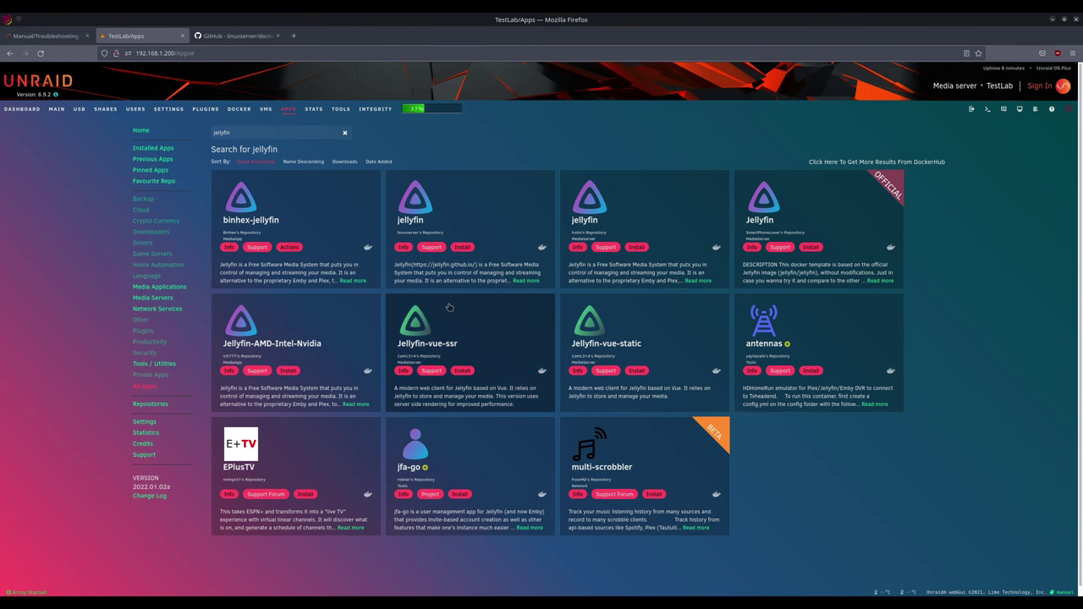
click(464, 248)
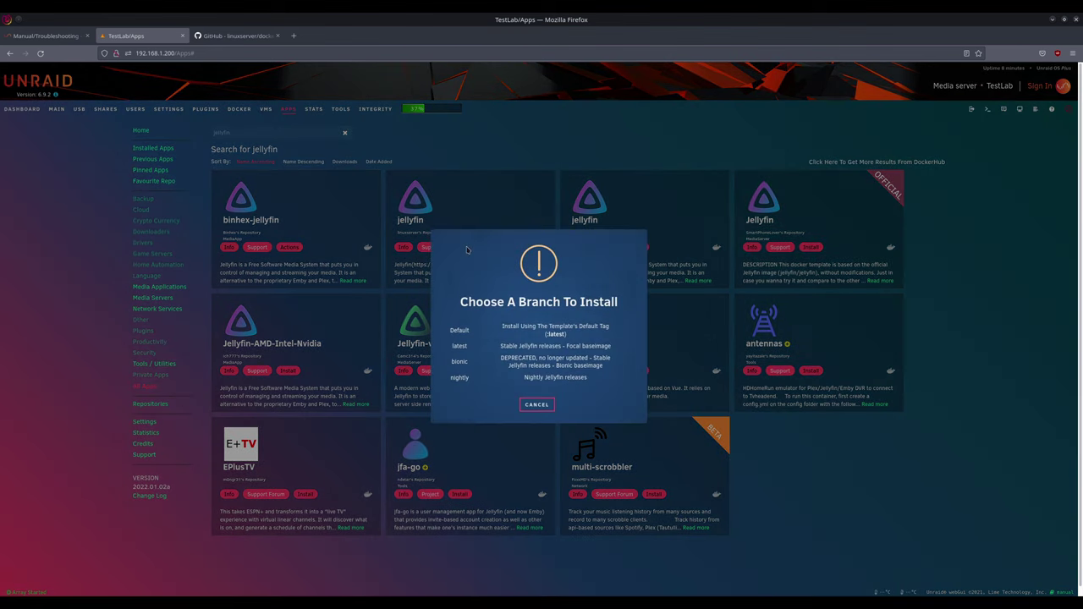
click(465, 331)
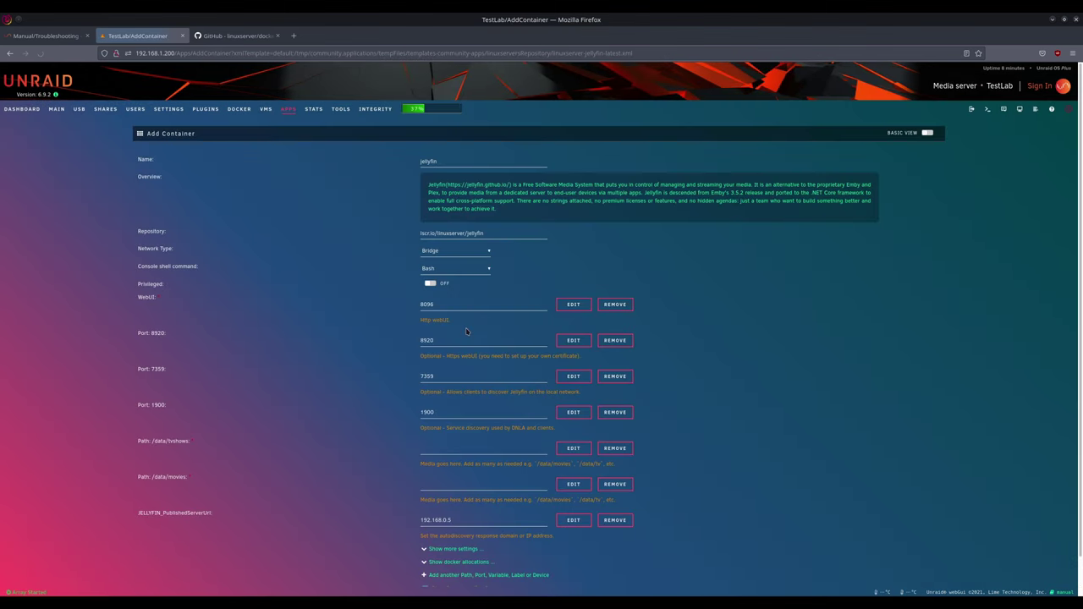
Examine the WebUI and Port 8920 entries in the jellyfin container template
scroll(886, 274, down, 2)
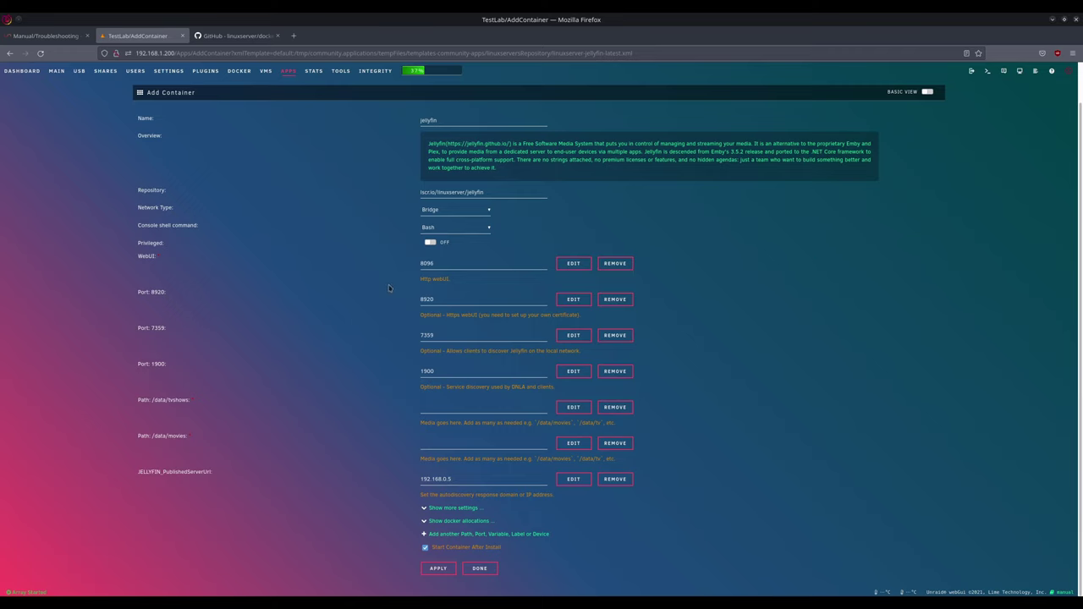
drag(136, 256, 157, 256)
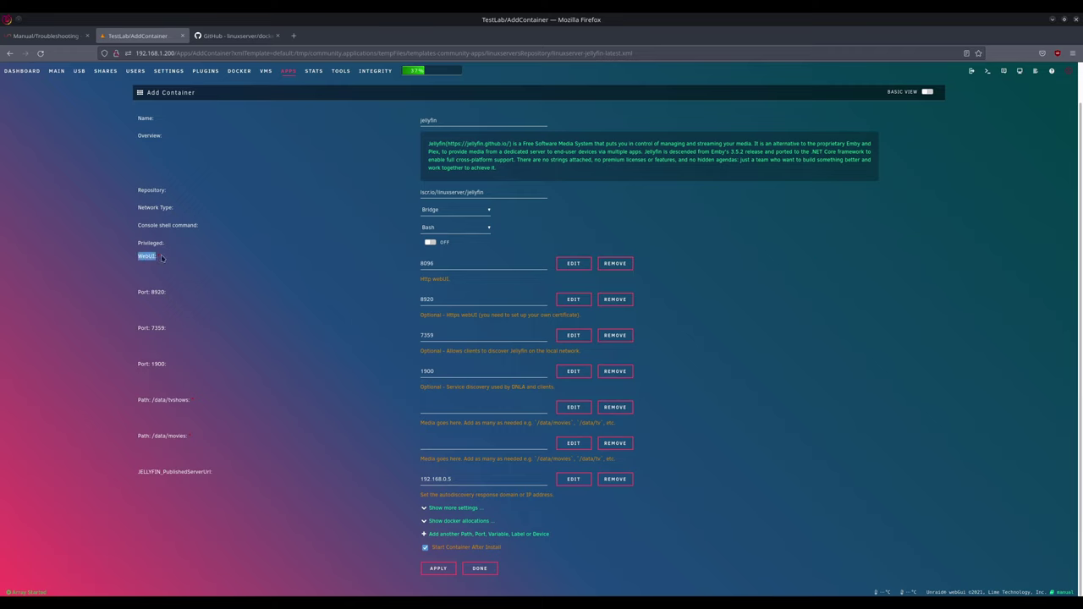
double_click(436, 263)
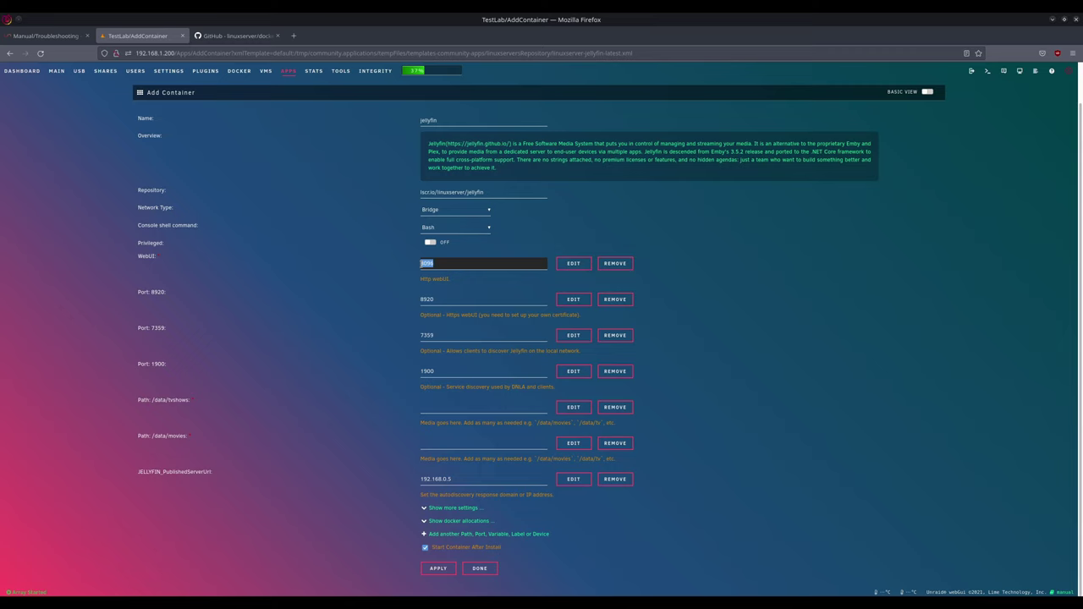
double_click(437, 299)
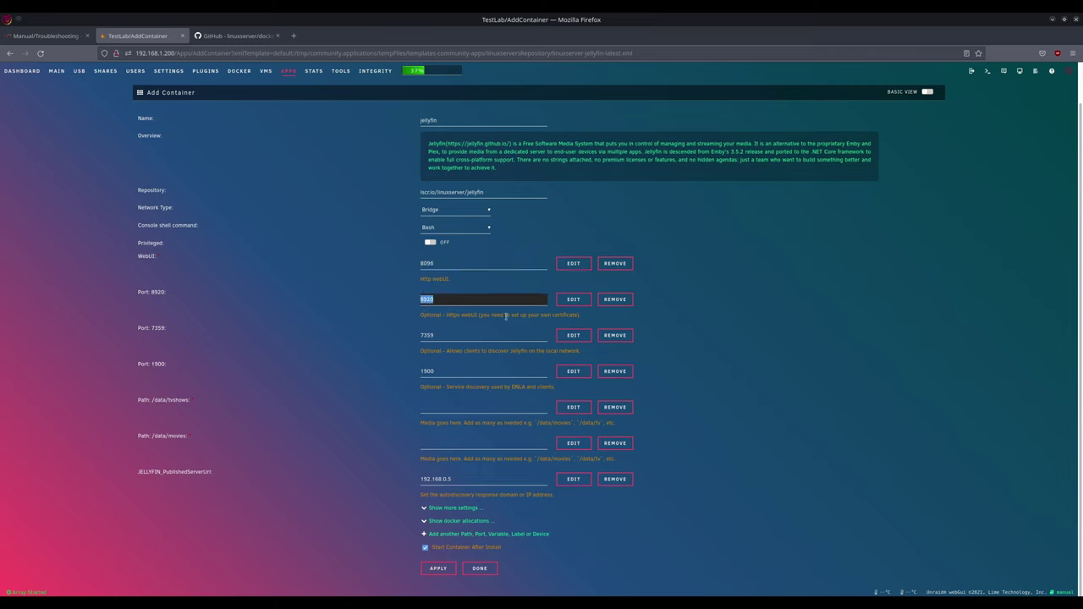
click(160, 261)
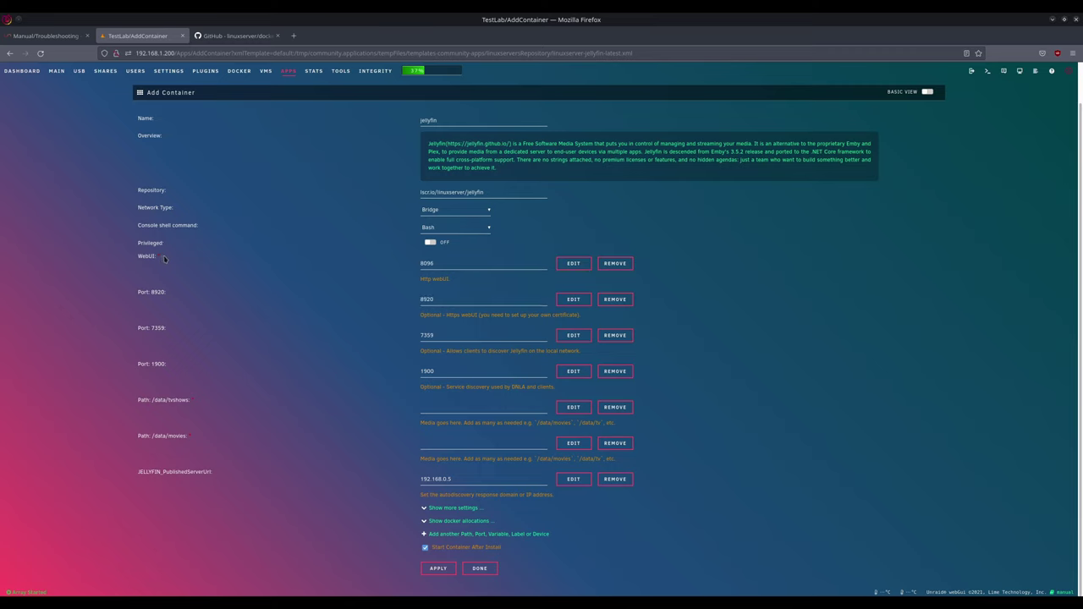
drag(148, 257, 162, 259)
click(191, 266)
Expand the additional container settings and review the Appdata, PUID, PGID and UMASK entries
click(436, 509)
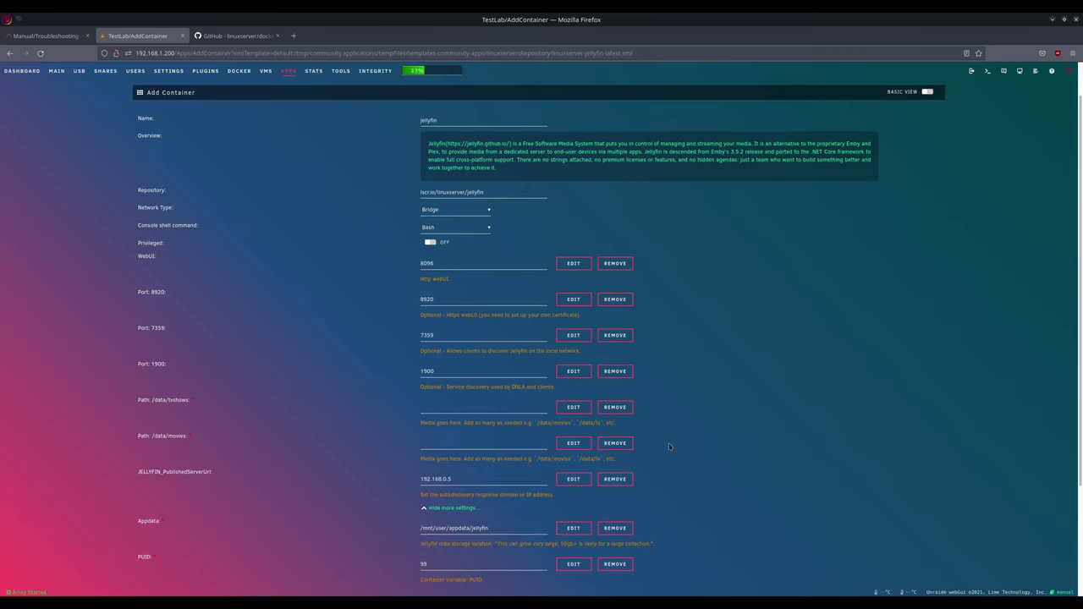
scroll(845, 356, down, 2)
scroll(845, 357, down, 2)
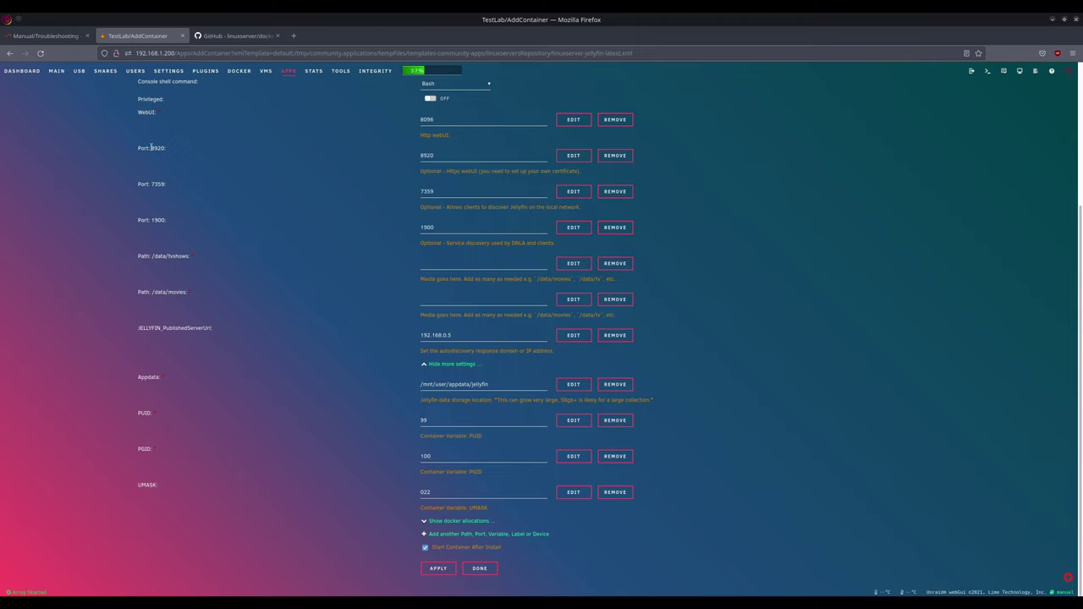
Set the host port for the Port 8920 entry to 9000
drag(151, 147, 165, 148)
drag(448, 156, 422, 157)
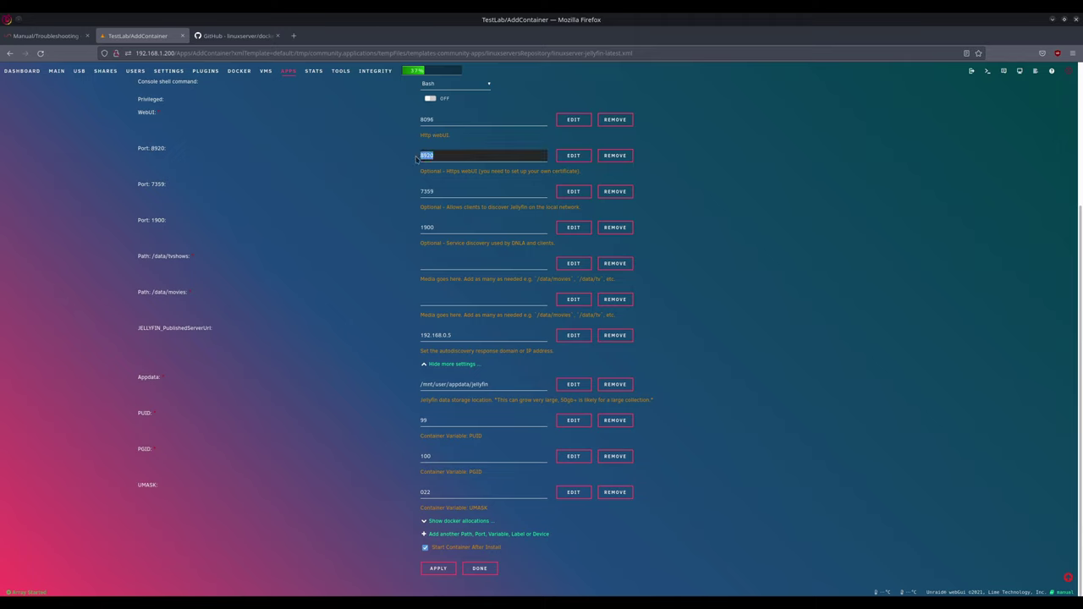
text(9000)
Set the host path for /data/tvshows to /mnt/user/media/files/dir_1/ and compare it with the container path
mouse_move(168, 256)
mouse_down()
mouse_move(190, 256)
mouse_move(154, 256)
mouse_move(188, 257)
mouse_up()
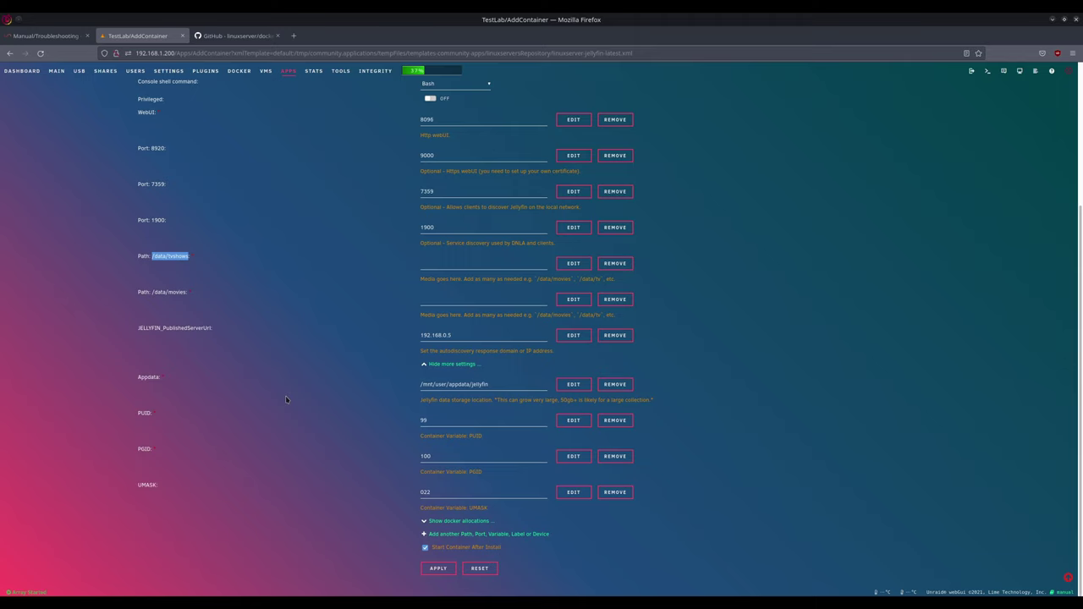
click(440, 263)
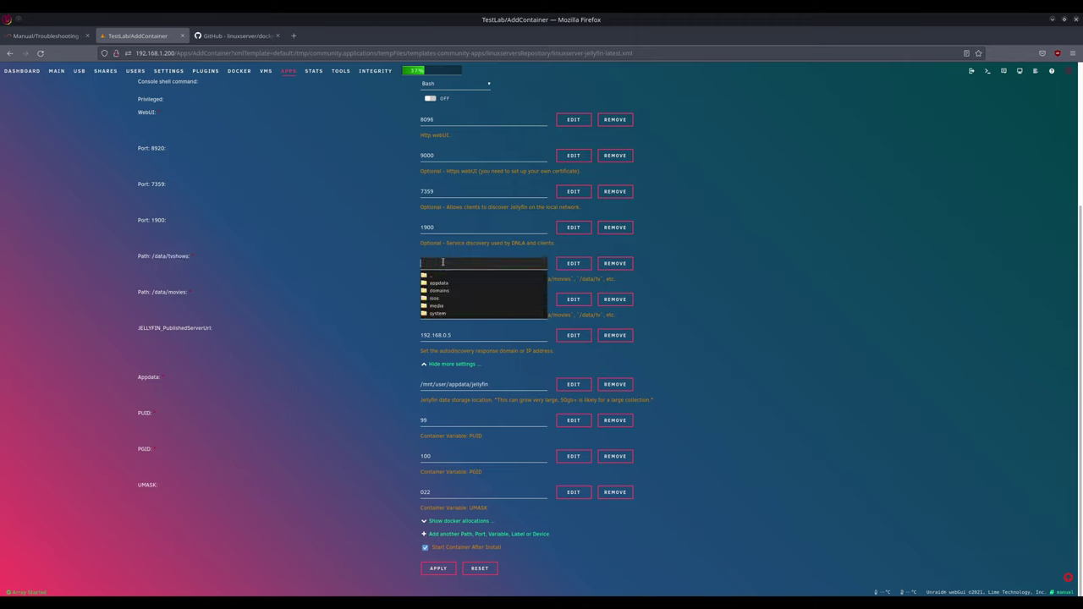
click(438, 306)
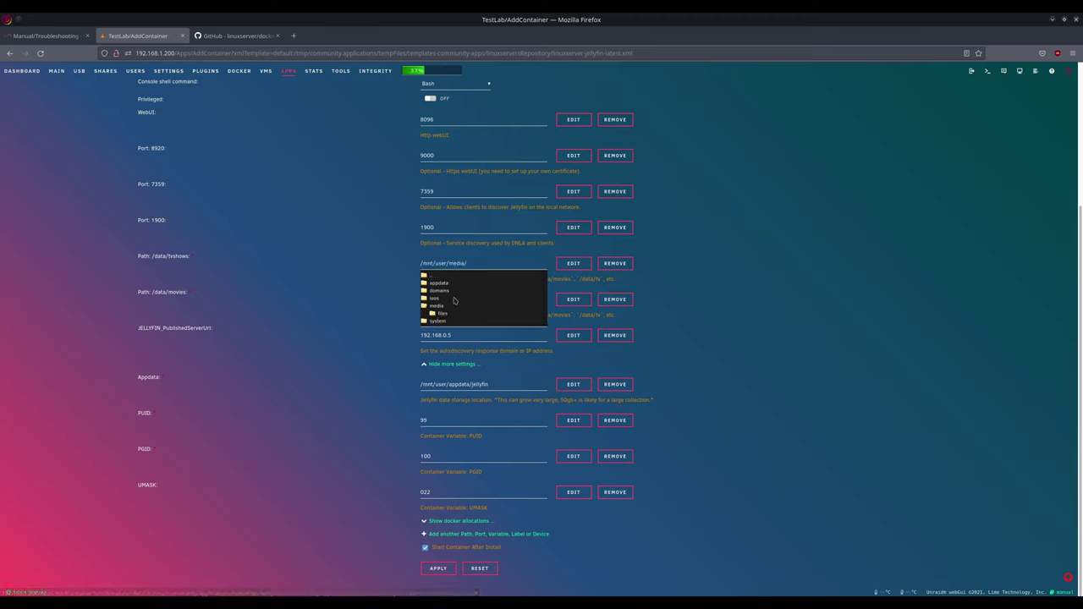
click(442, 313)
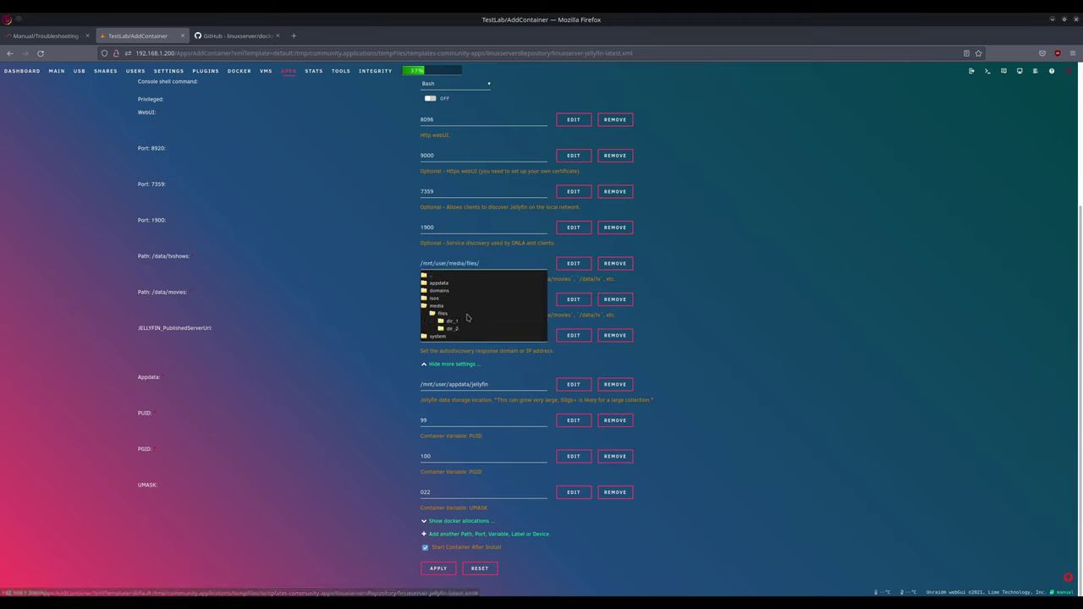
click(452, 323)
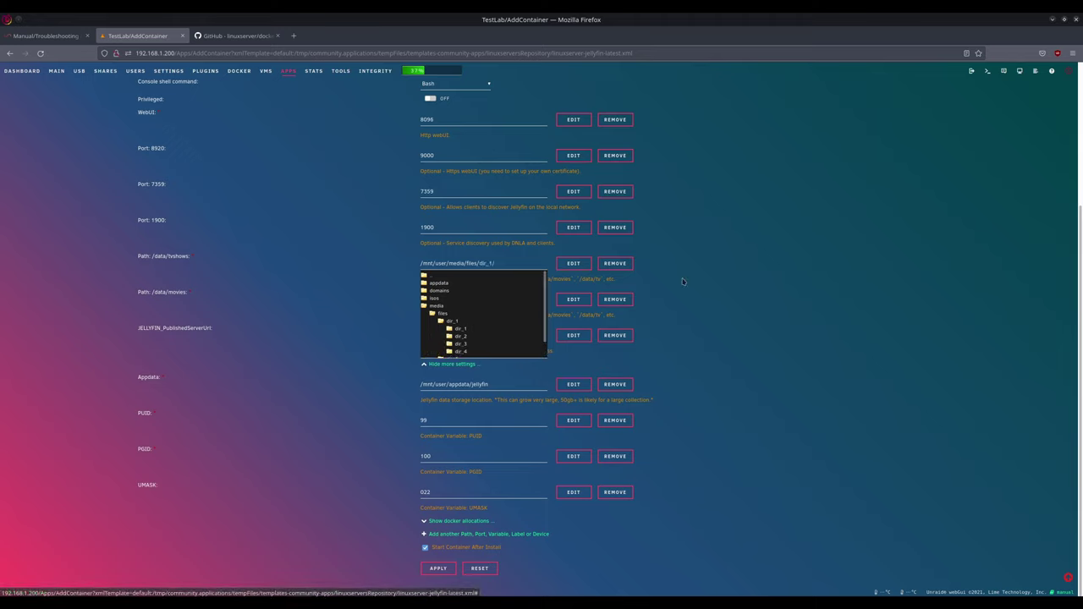
click(710, 259)
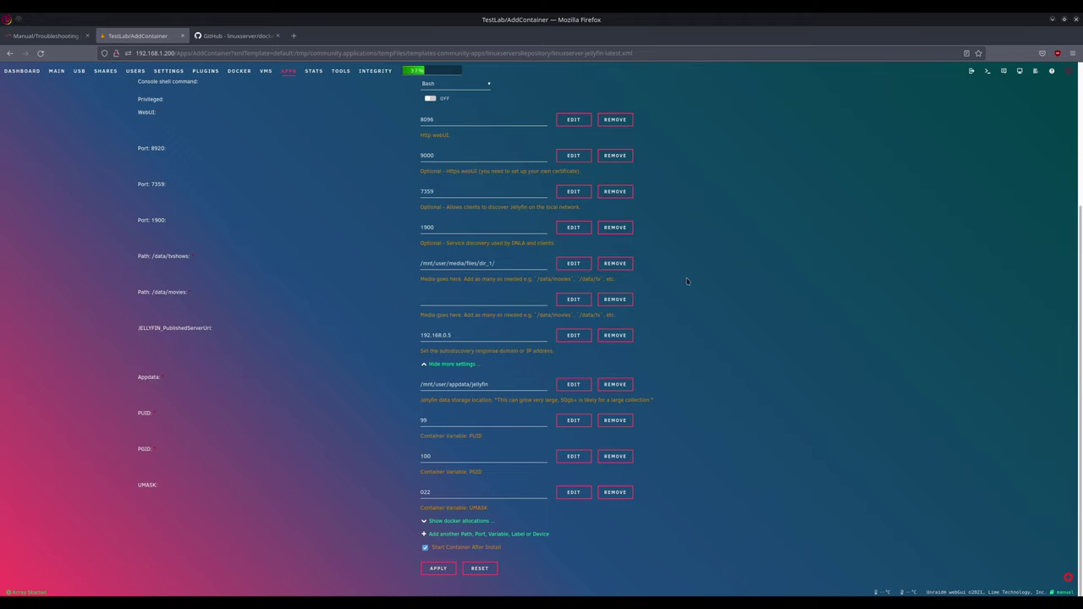
click(492, 264)
drag(493, 264, 406, 266)
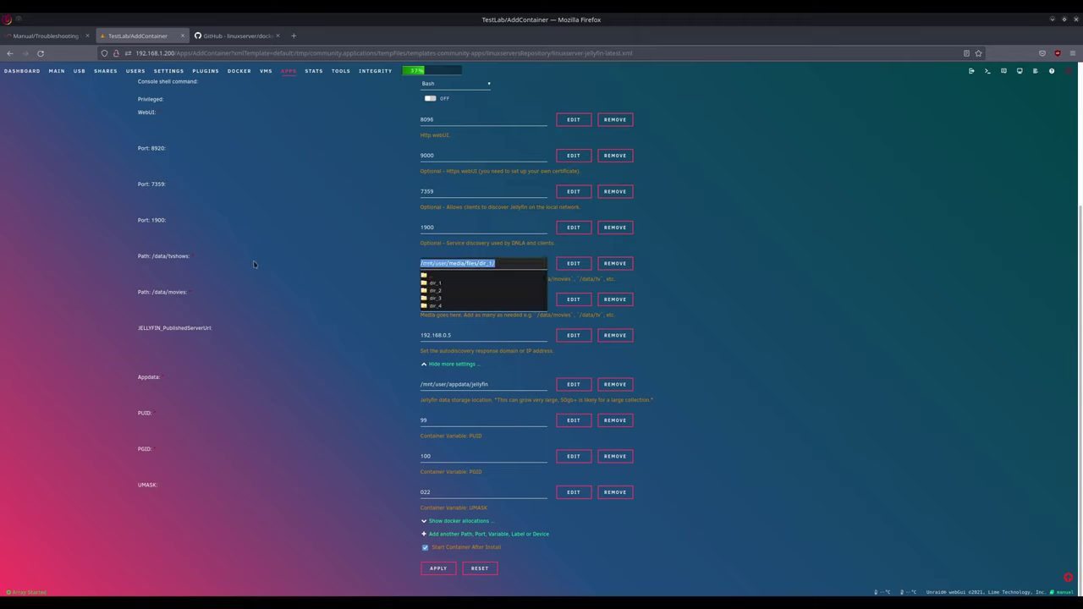
drag(153, 257, 191, 262)
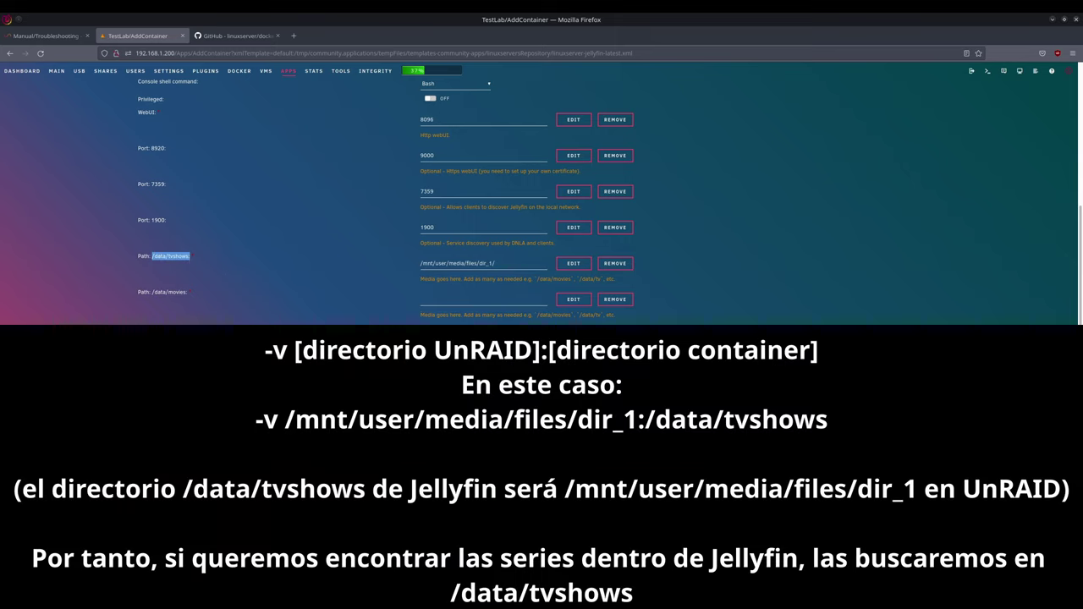
Set the host path for /data/movies to /mnt/user/media/files/dir_2/
drag(150, 292, 188, 293)
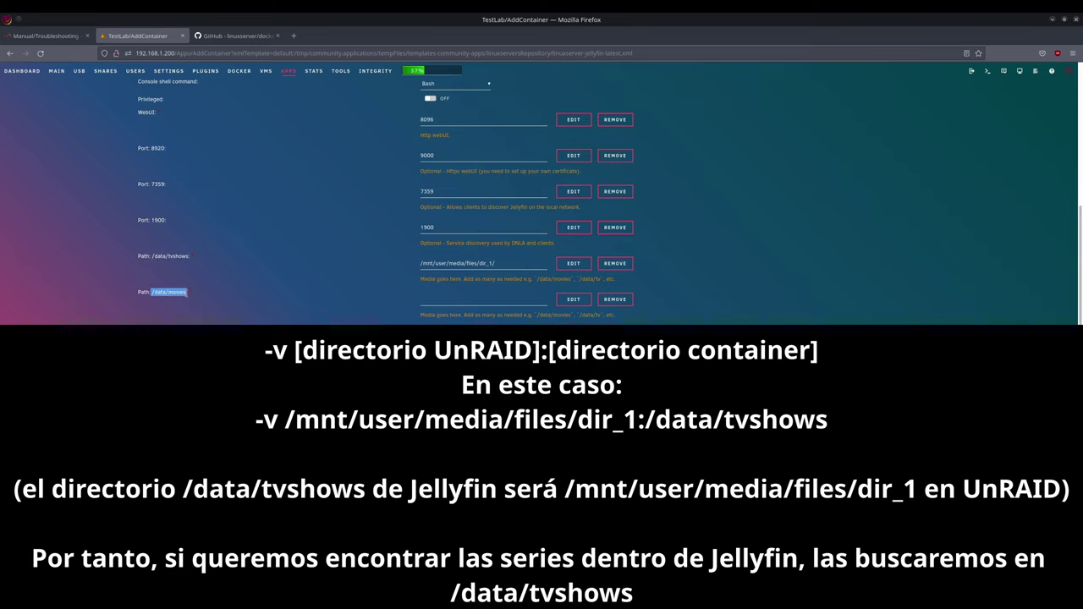
click(433, 297)
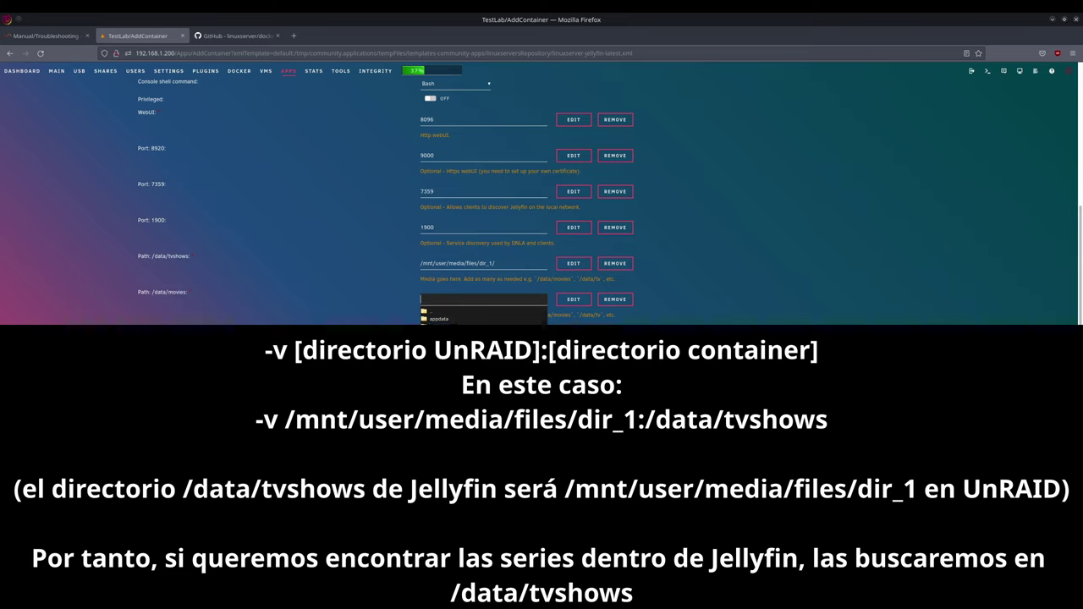
text(files/)
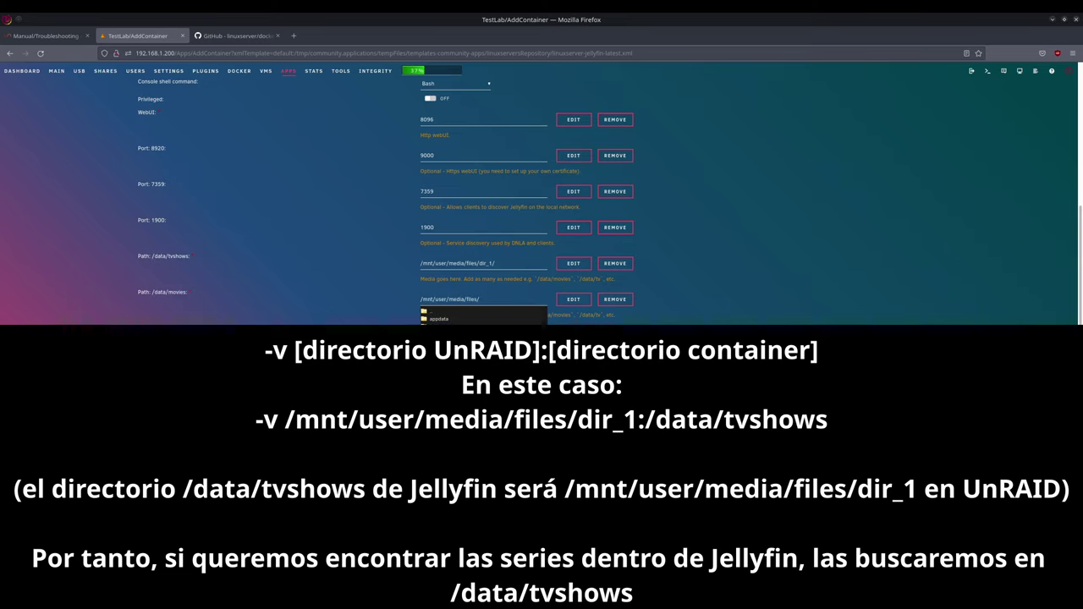
text(dir_2/)
click(677, 274)
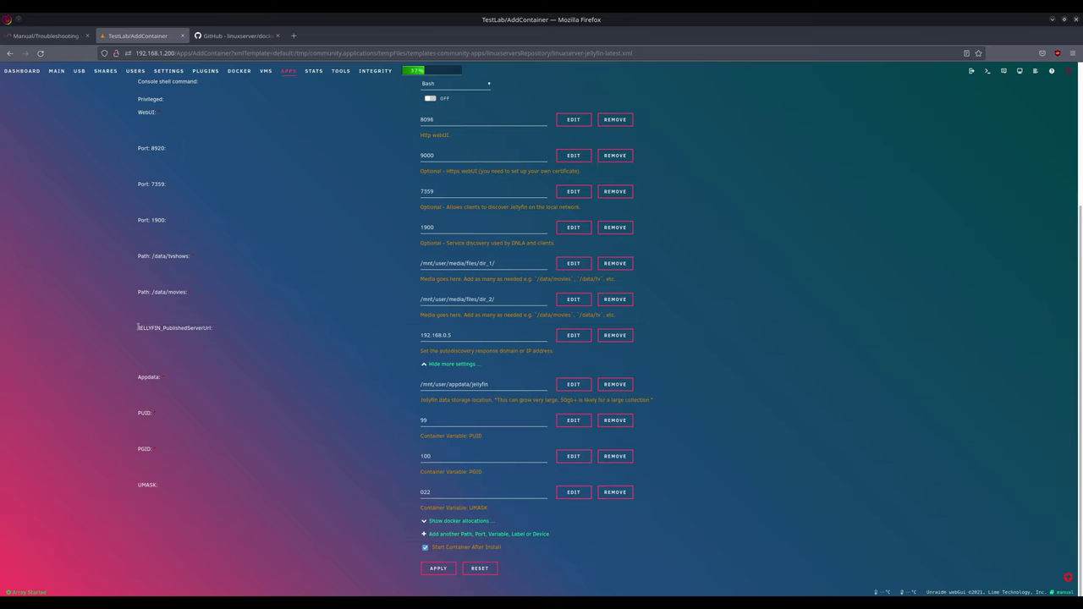
Review the JELLYFIN_PublishedServerUrl entry and open the configuration of the Port 8920 entry
drag(143, 328, 216, 333)
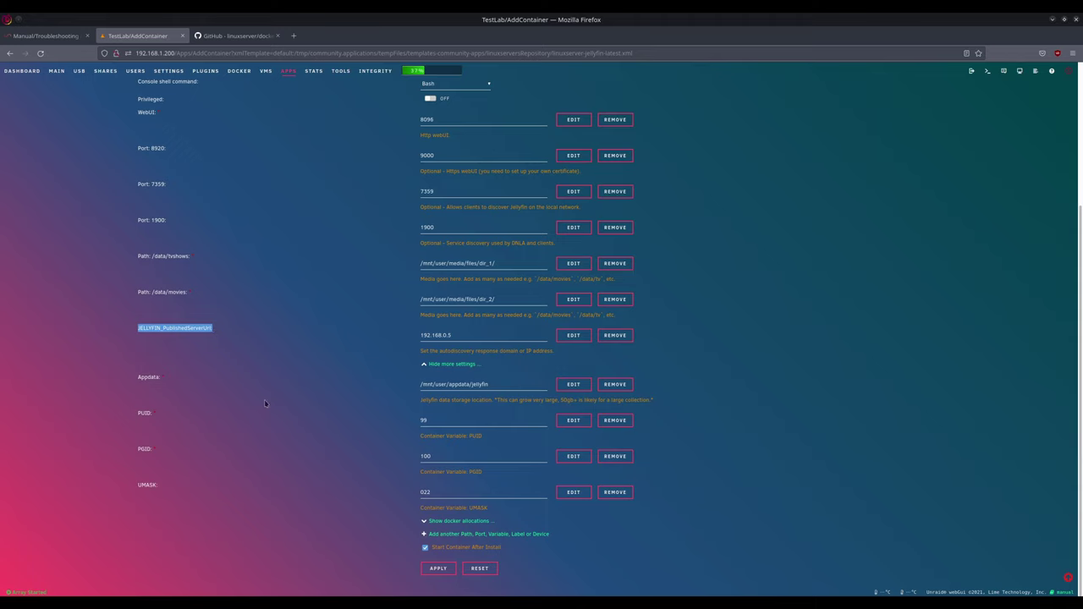
scroll(323, 301, up, 1)
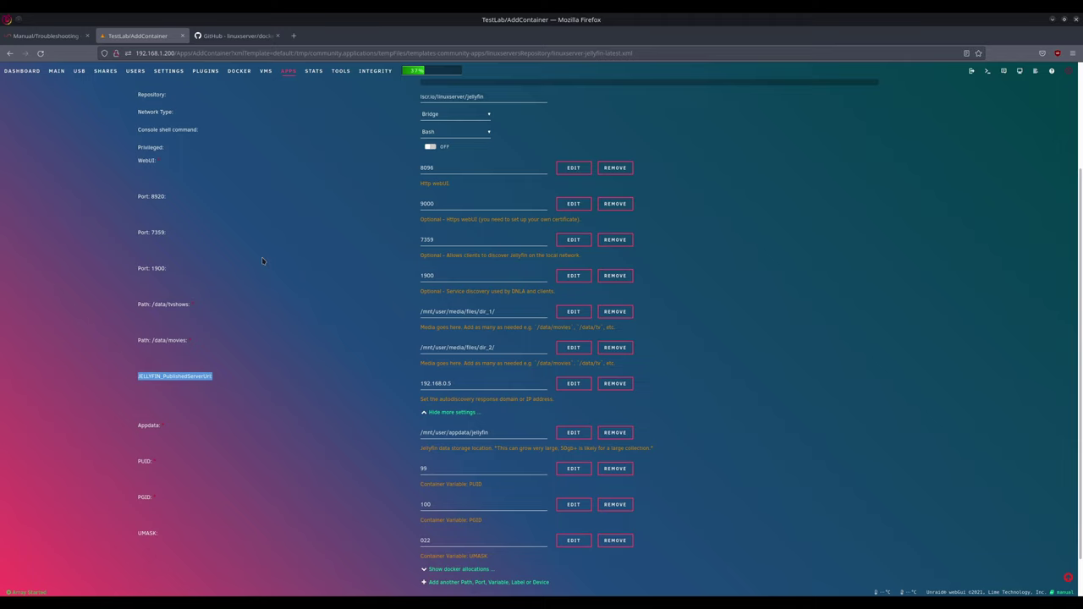
click(573, 205)
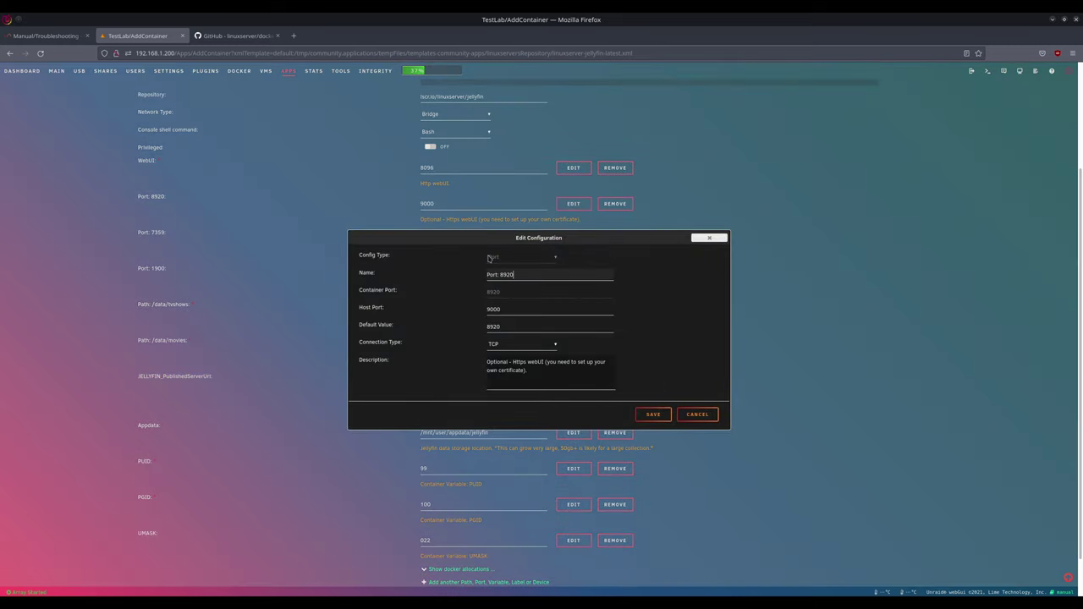